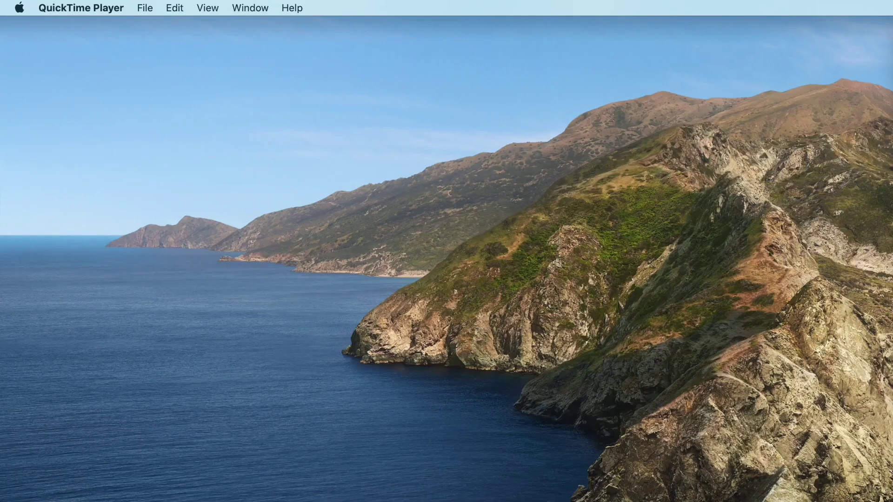
Step: Reach the iCloud account's services under Internet Accounts in System Preferences
click(18, 8)
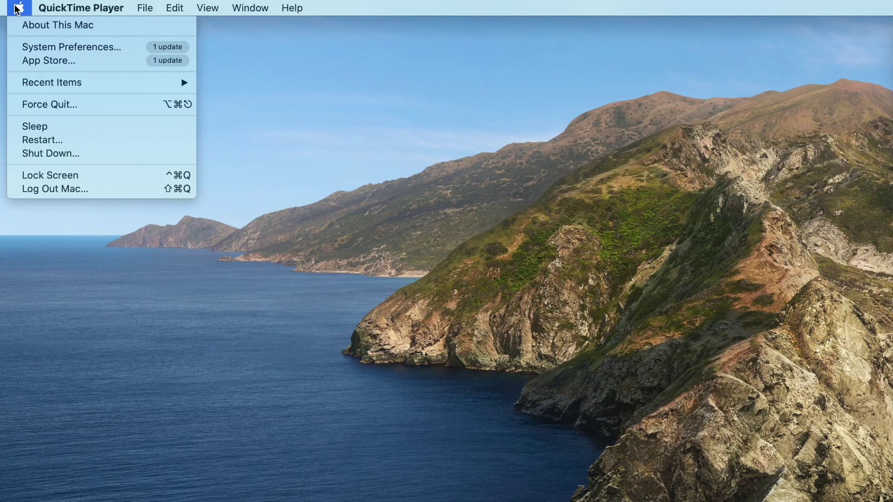
click(52, 47)
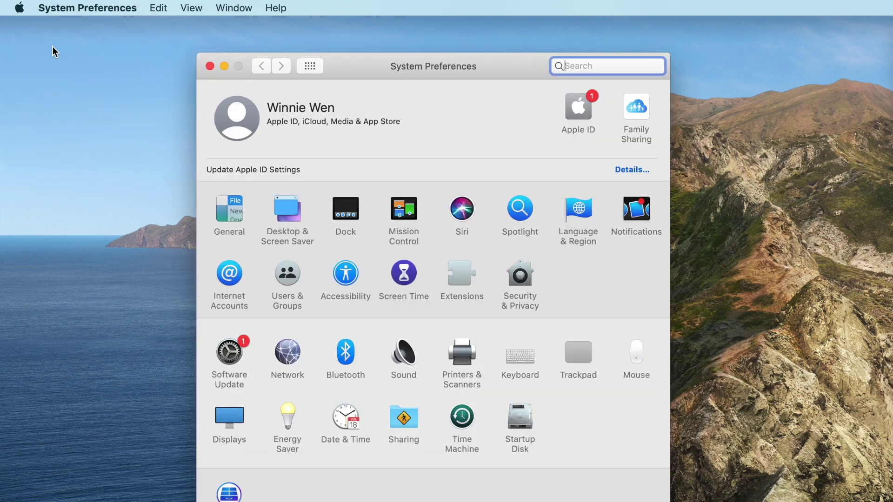
click(229, 281)
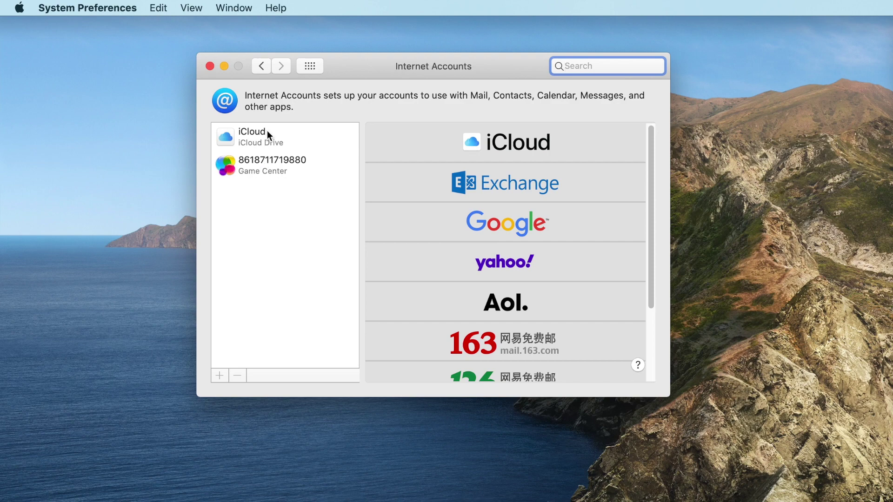
click(262, 135)
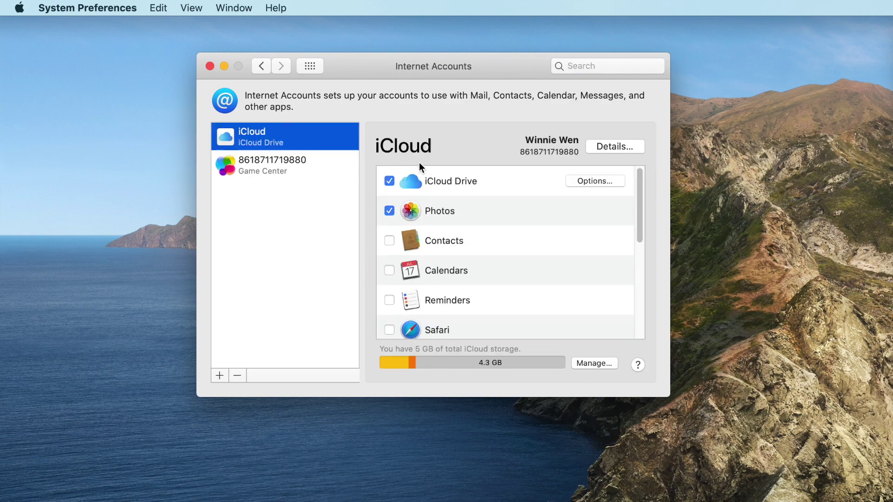
Step: Turn off Desktop & Documents Folders in the iCloud Drive options and confirm with Done
click(593, 180)
click(274, 142)
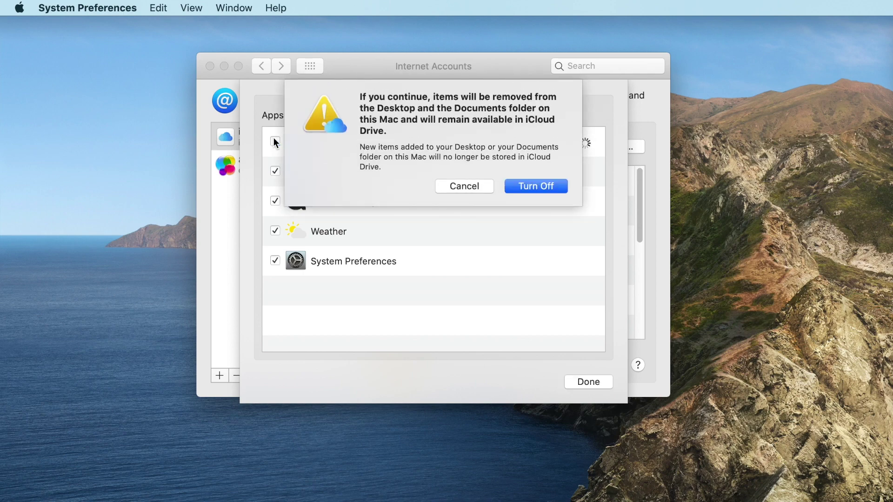
click(540, 185)
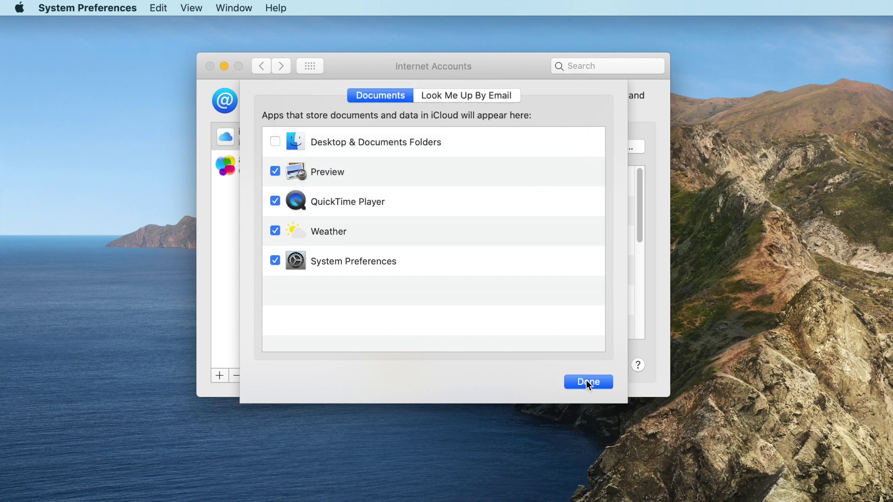
click(586, 380)
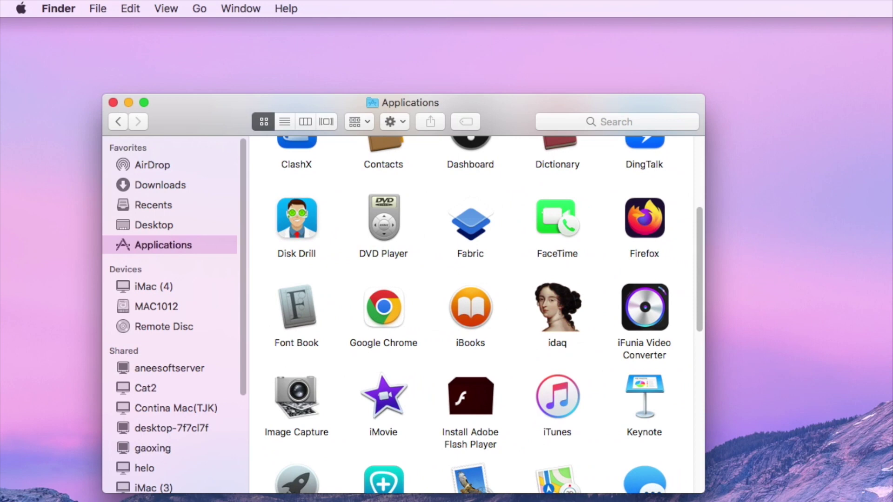
Step: Enable Documents under the Sidebar favourites in Finder Preferences
click(54, 8)
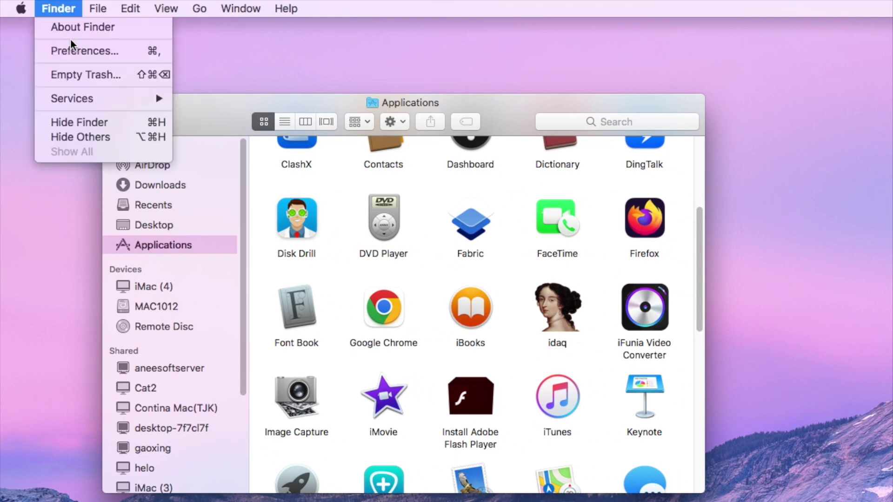
click(85, 50)
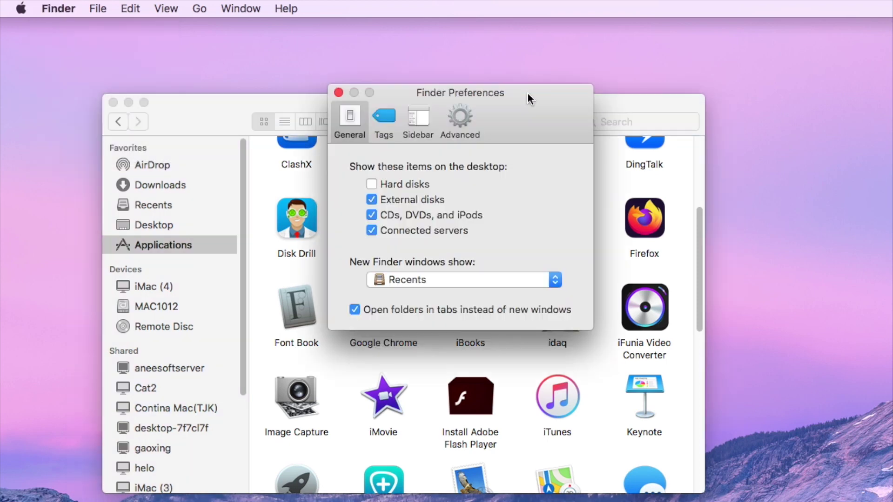
click(419, 118)
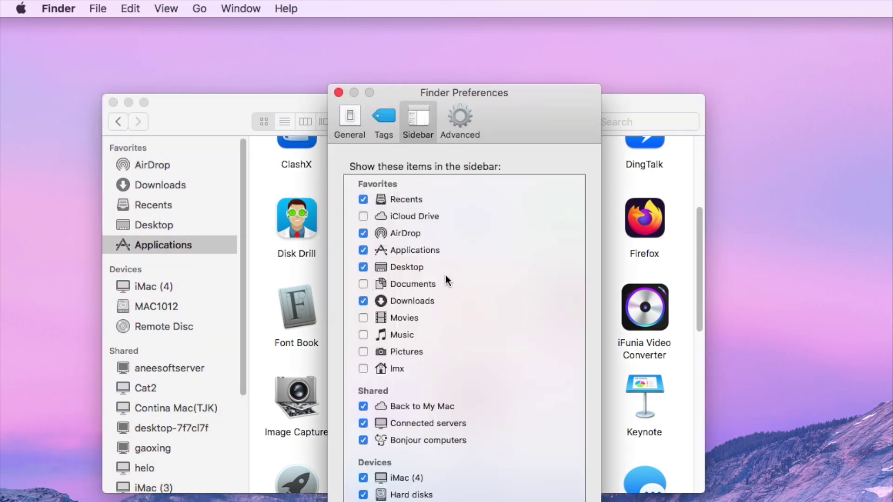
click(362, 284)
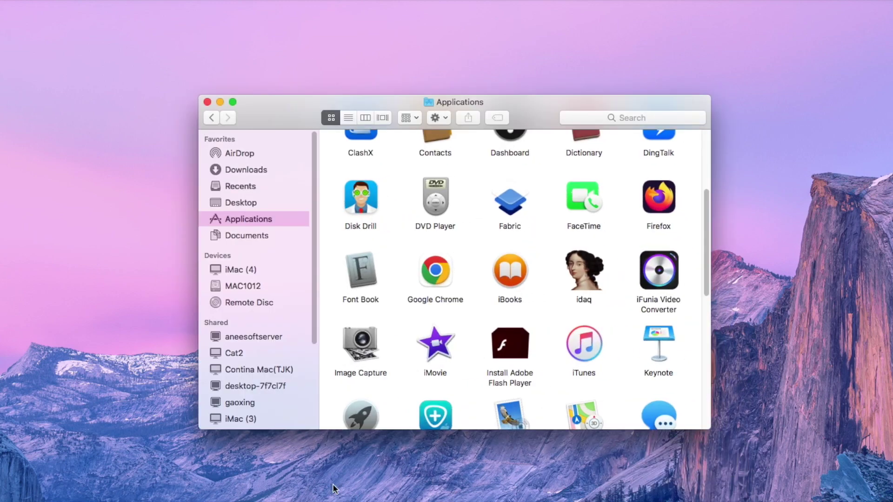
Step: Select the restored Documents sidebar entry and bring up the Go to Folder prompt
click(256, 235)
right_click(256, 235)
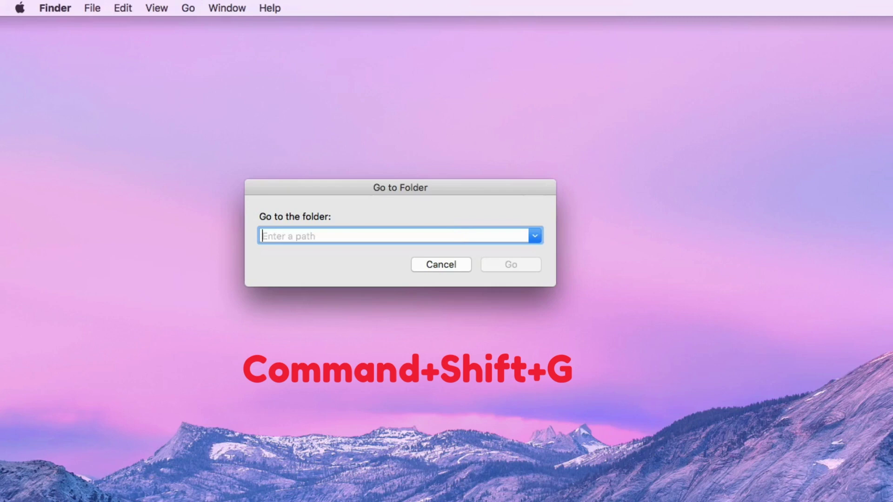
text(~)
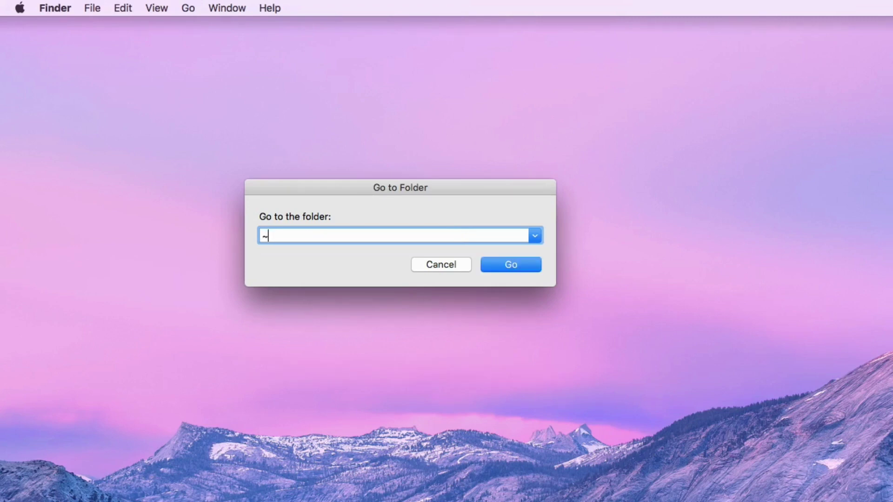
text(/Library)
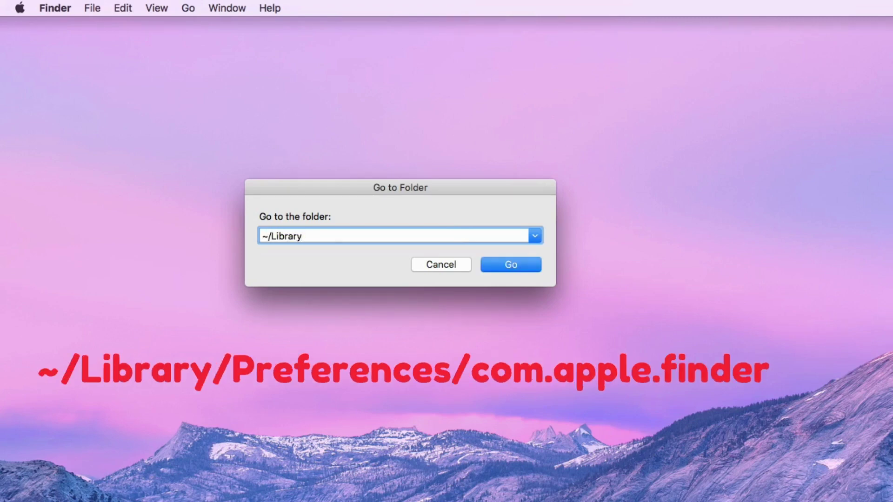
text(/Preferences)
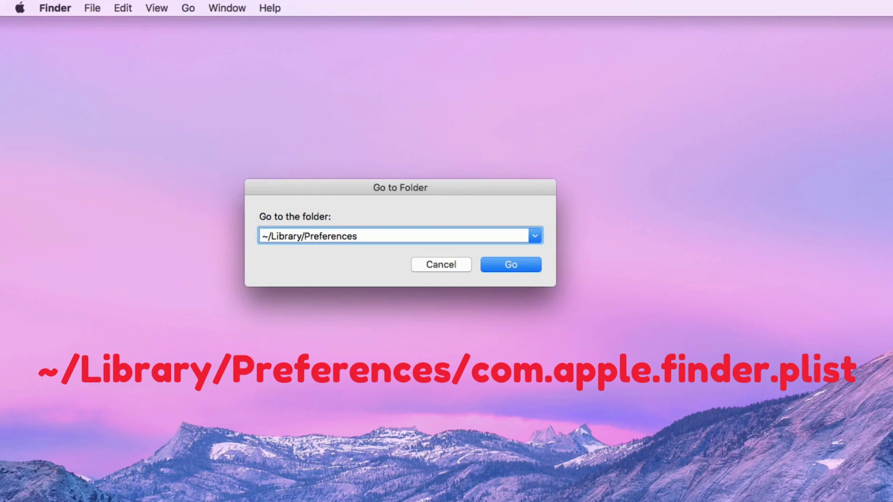
text(/com.apple.finder.plist)
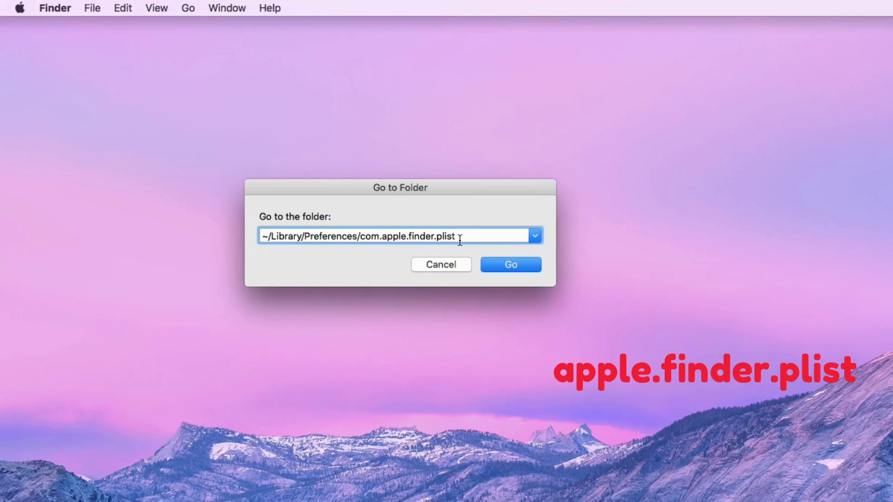
Step: Go to ~/Library/Preferences, move com.apple.finder.plist to the Trash and close the window
click(505, 262)
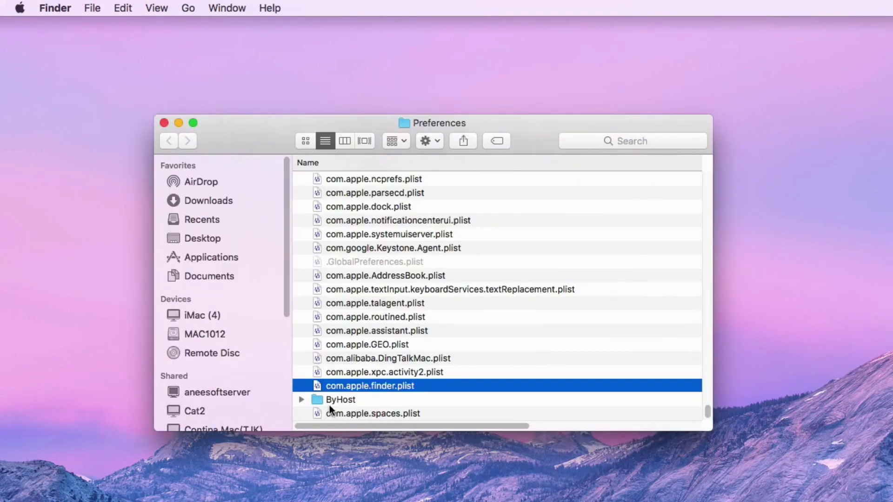
right_click(385, 385)
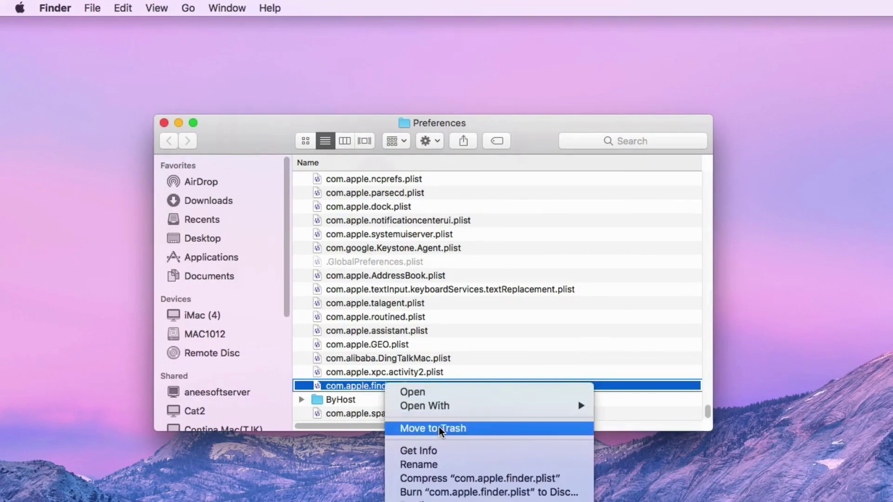
click(411, 429)
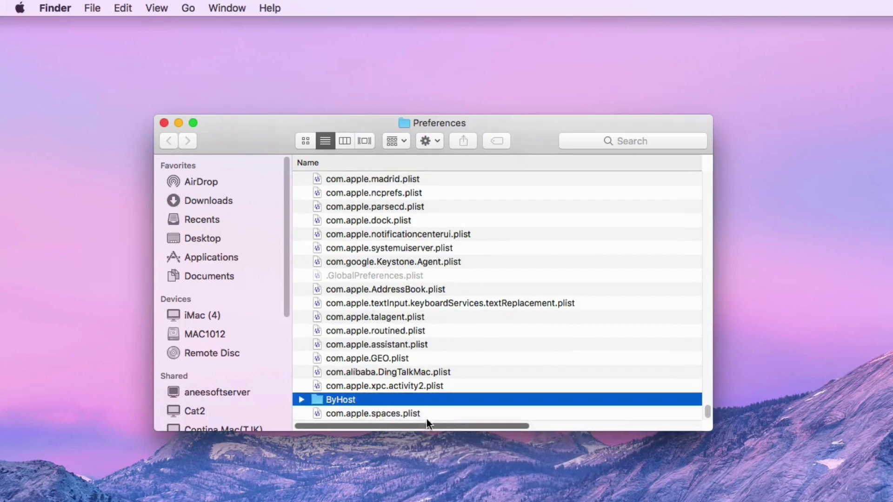
click(163, 122)
click(17, 14)
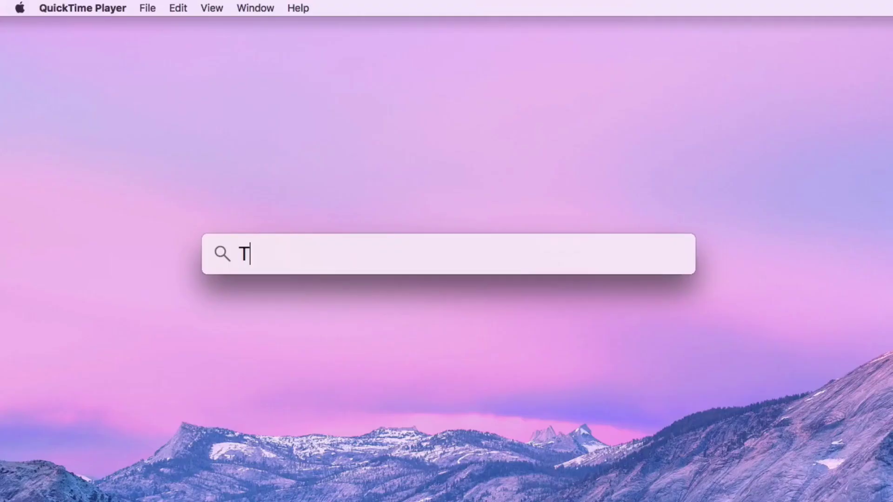
Step: Run sudo rm ~/Library/Preferences/com.apple.finder.plist in Terminal with the password, then bring up Restart
key(Return)
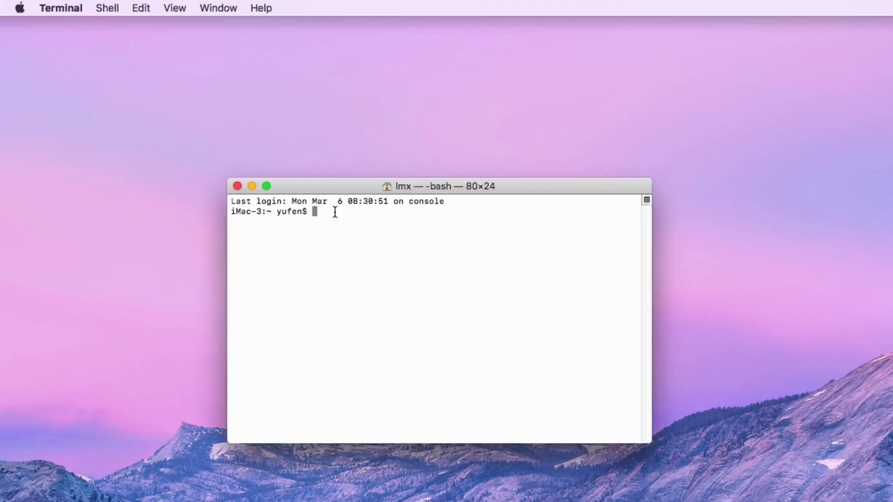
text(sudo rm )
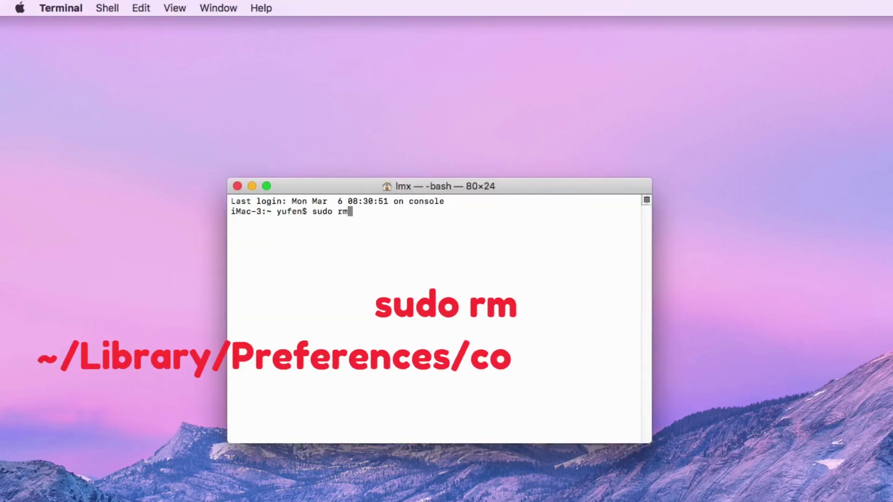
text(~)
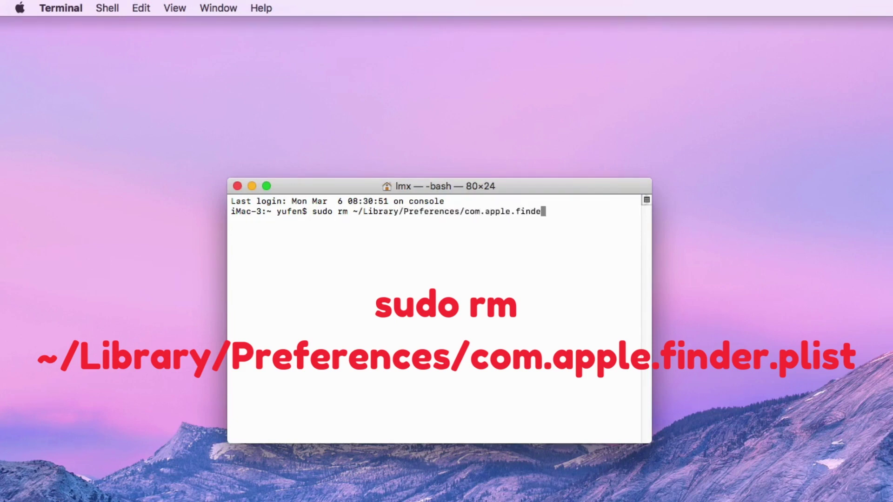
text(ist)
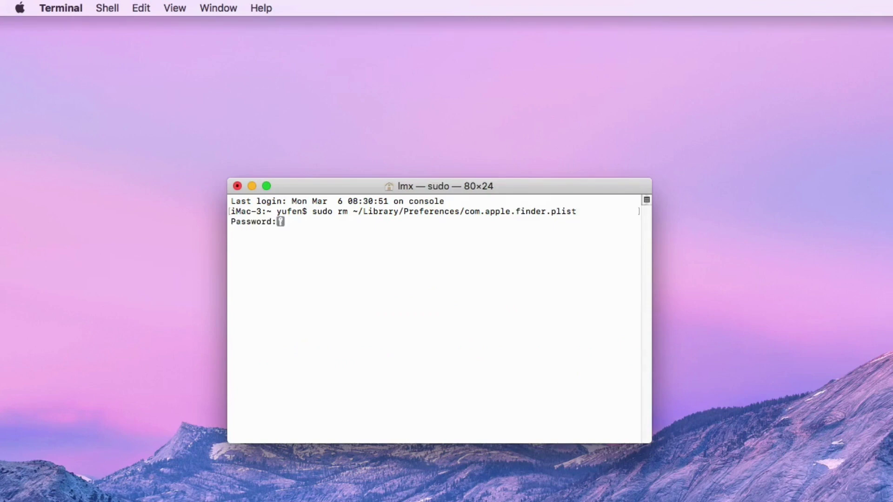
key(Return)
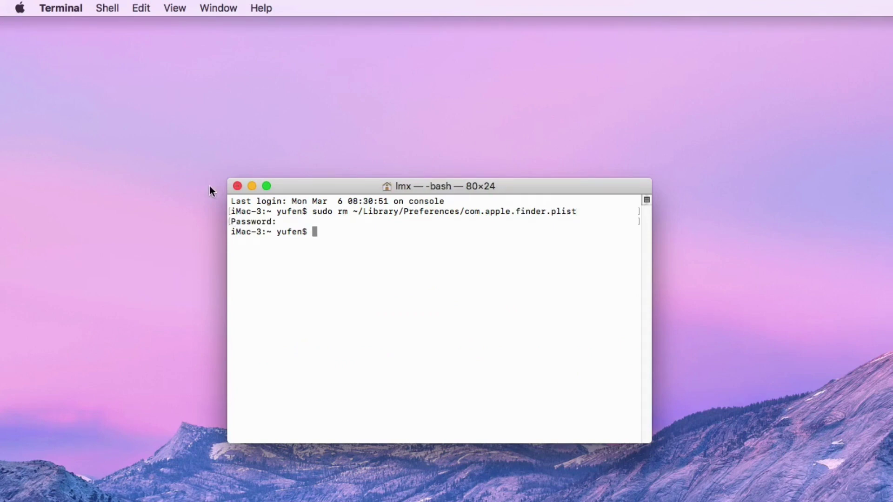
click(237, 187)
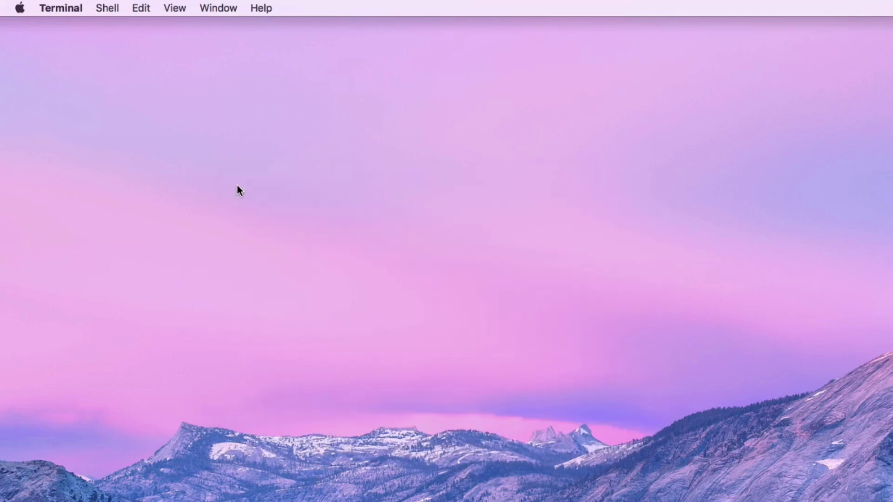
click(21, 6)
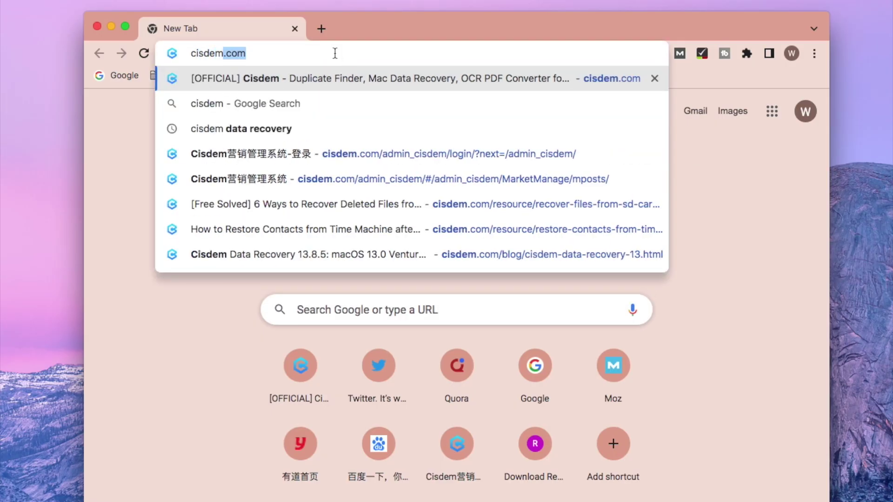
Step: Load cisdem.com, get the free Data Recovery for Mac download and launch the app
key(Return)
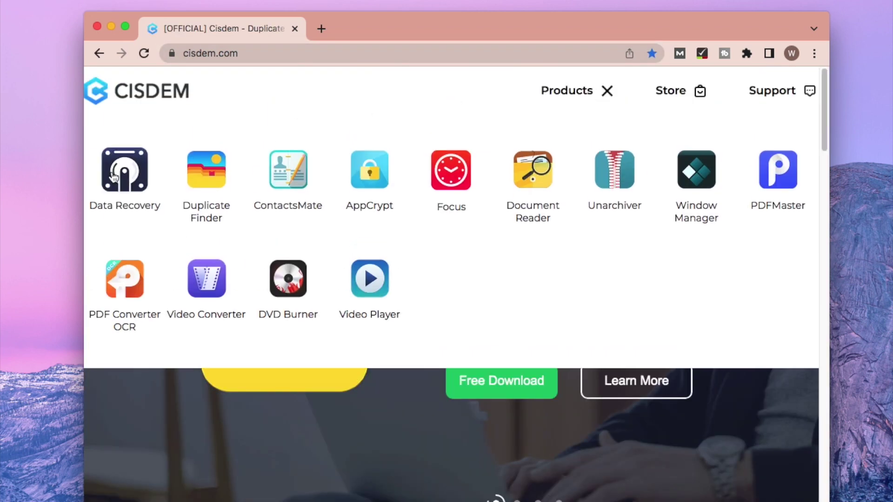
mouse_move(576, 91)
click(111, 171)
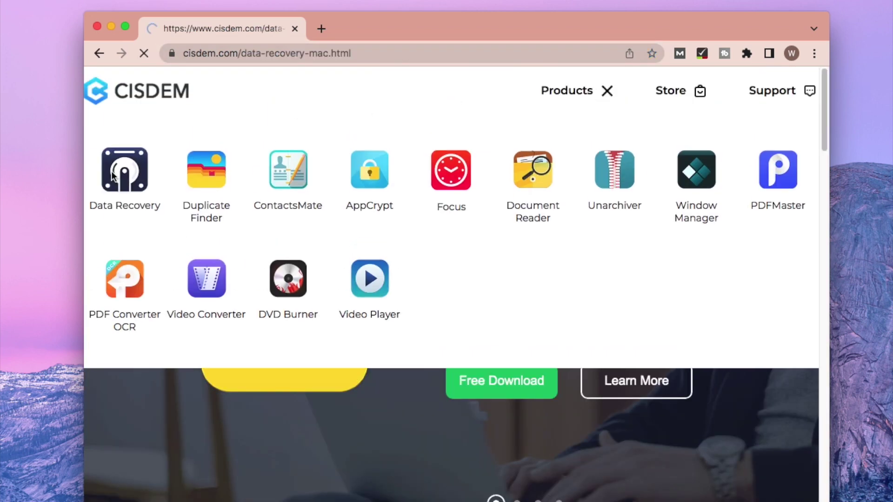
scroll(426, 250, down, 2)
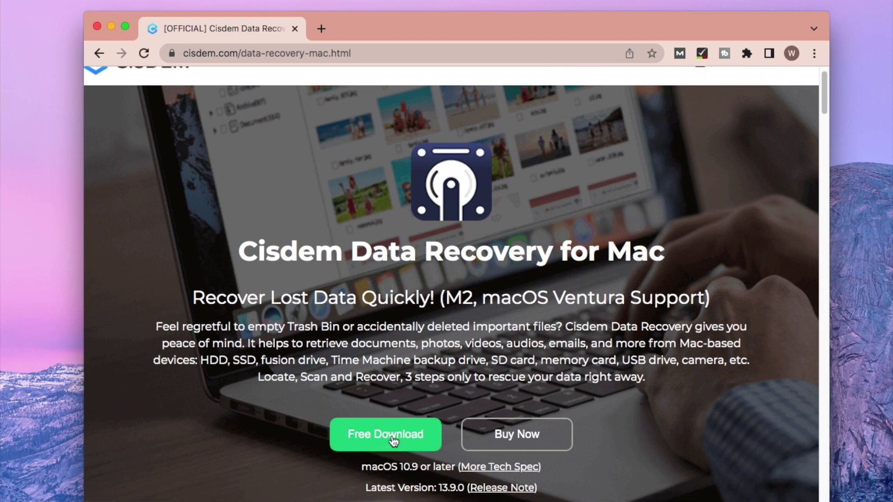
click(393, 441)
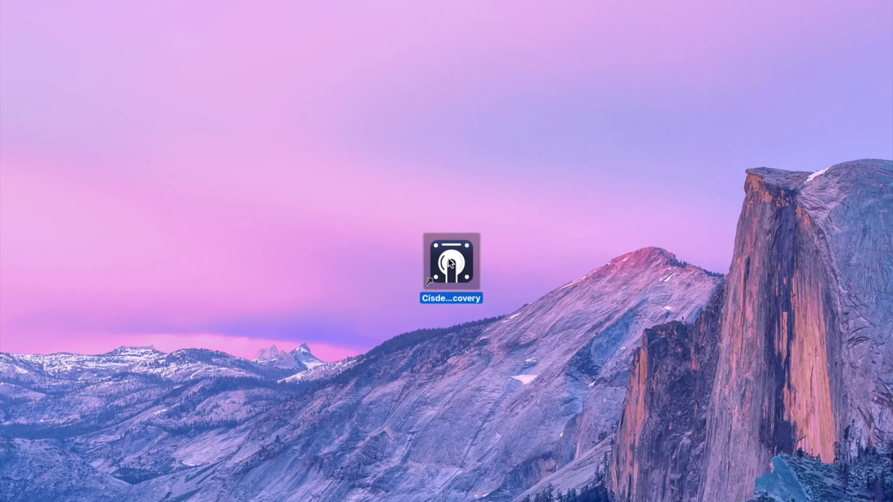
double_click(450, 264)
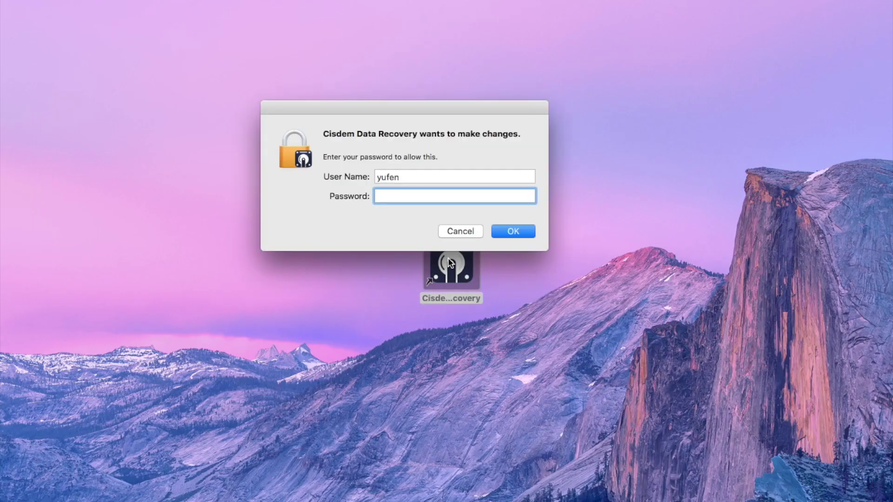
Step: Authorise the app, start a lost-files scan of MAC1012 and filter results to Documents
key(Return)
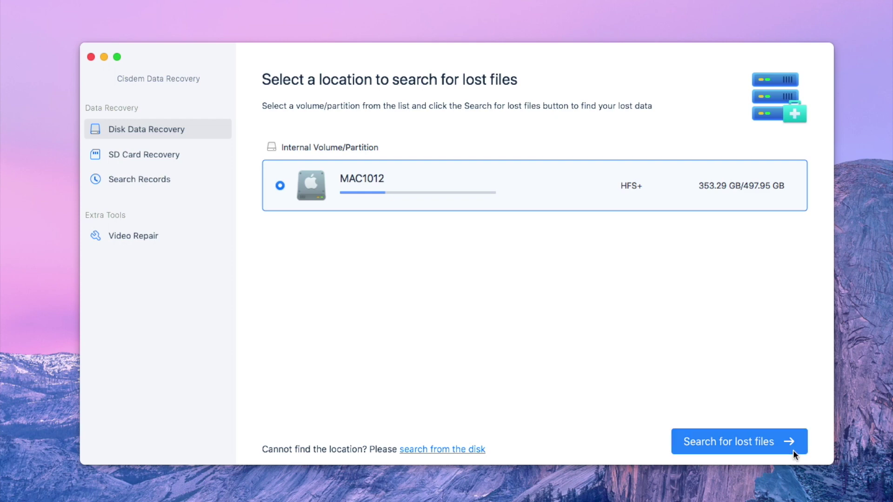
click(730, 445)
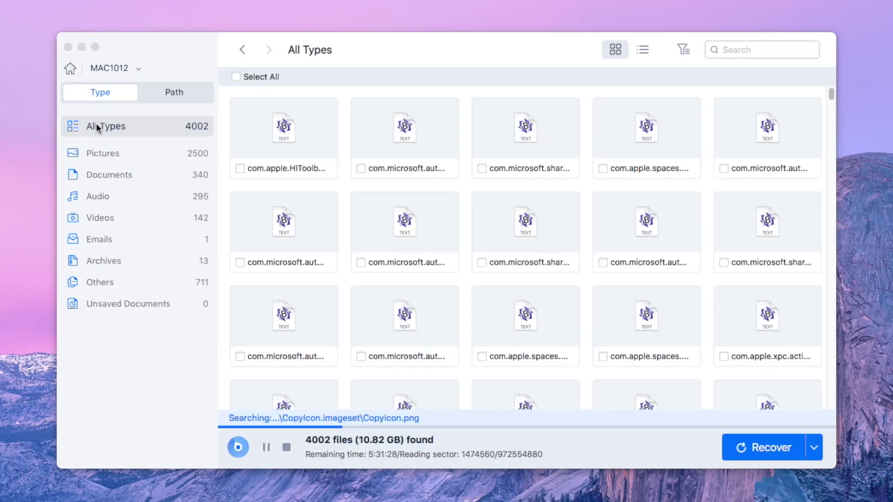
click(105, 179)
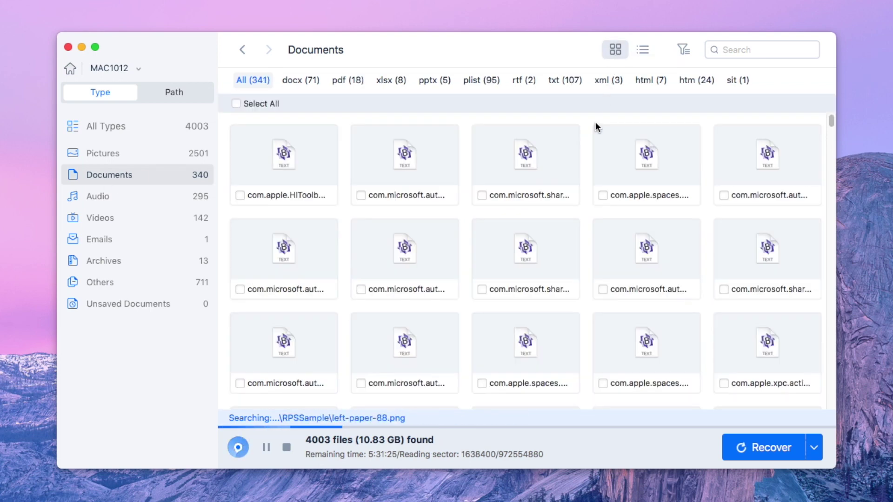
scroll(600, 161, down, 1)
scroll(614, 192, down, 2)
scroll(613, 190, down, 1)
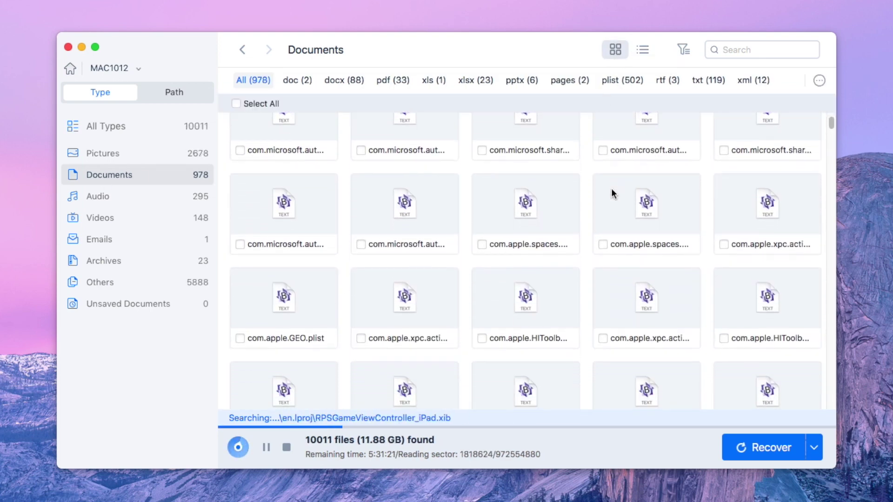
scroll(611, 191, down, 1)
scroll(611, 192, down, 3)
scroll(610, 189, down, 1)
scroll(610, 190, down, 2)
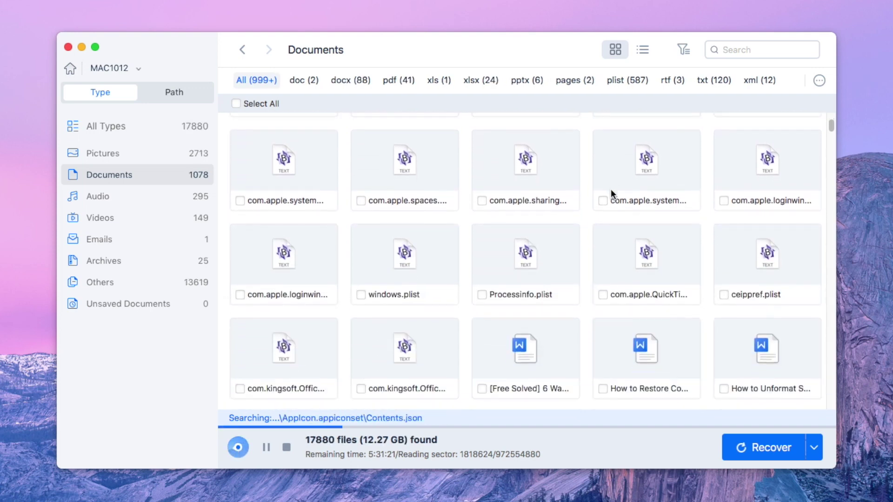
Step: Preview the SD card recovery .docx and choose Recover to Local with Desktop as destination
double_click(508, 340)
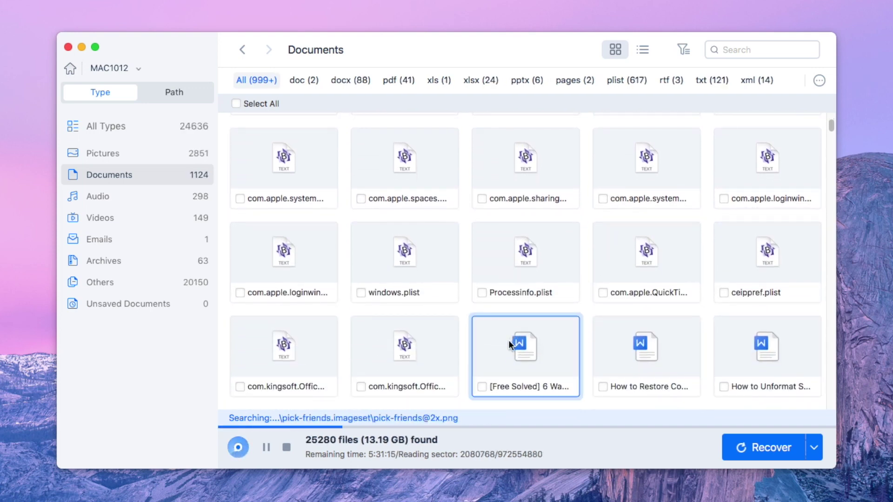
scroll(520, 300, down, 5)
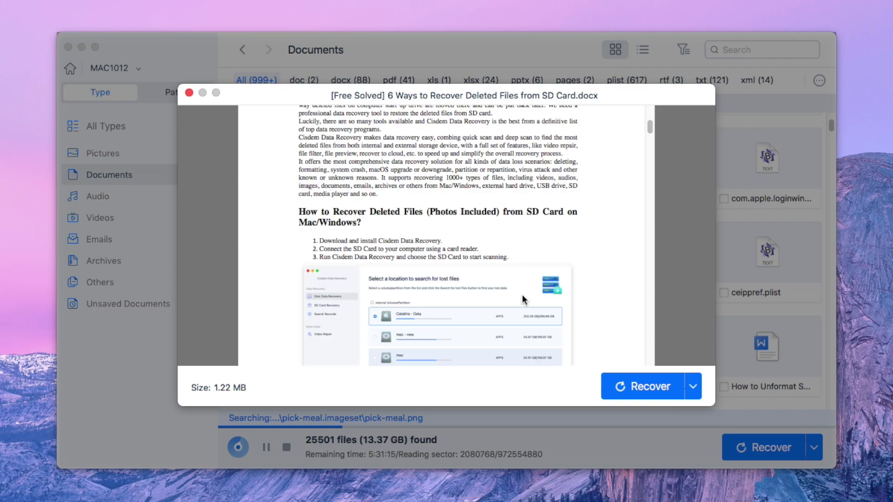
scroll(521, 299, down, 2)
scroll(522, 298, up, 7)
scroll(522, 294, down, 10)
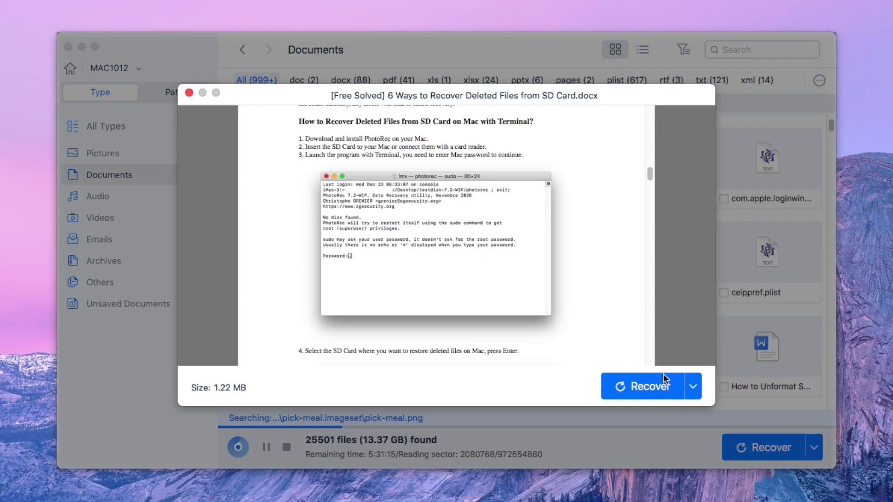
click(693, 388)
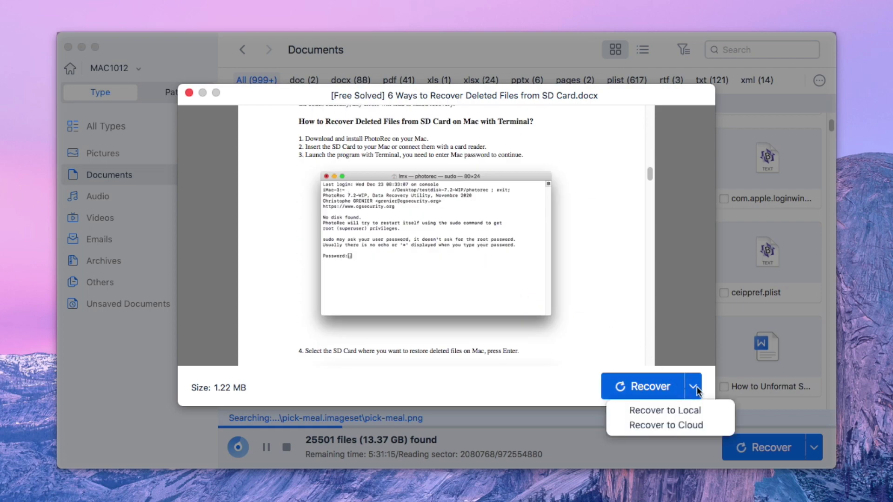
click(677, 409)
click(236, 168)
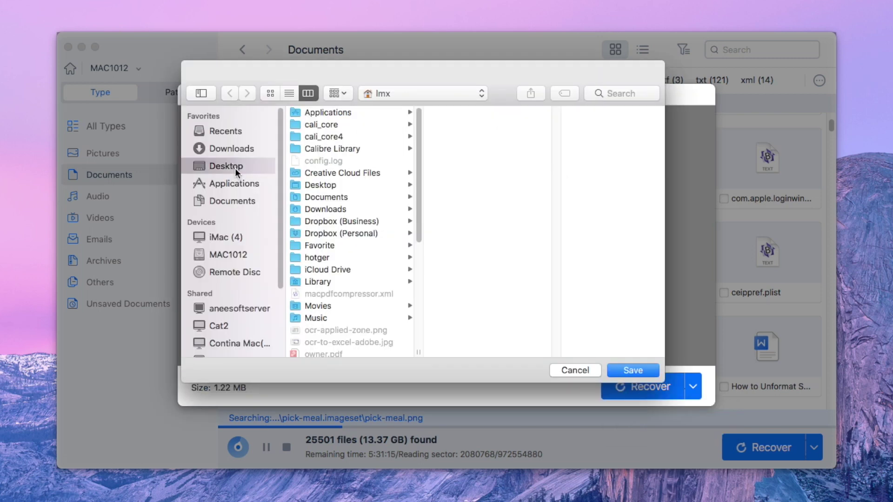